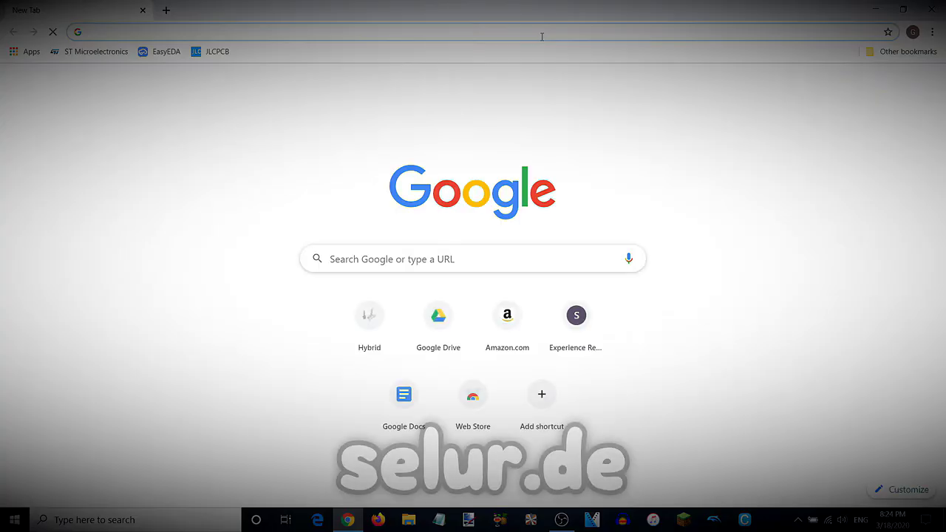
Step: Go to selur.de and browse the Hybrid downloads page
{"action": "type", "text": "selur.de"}
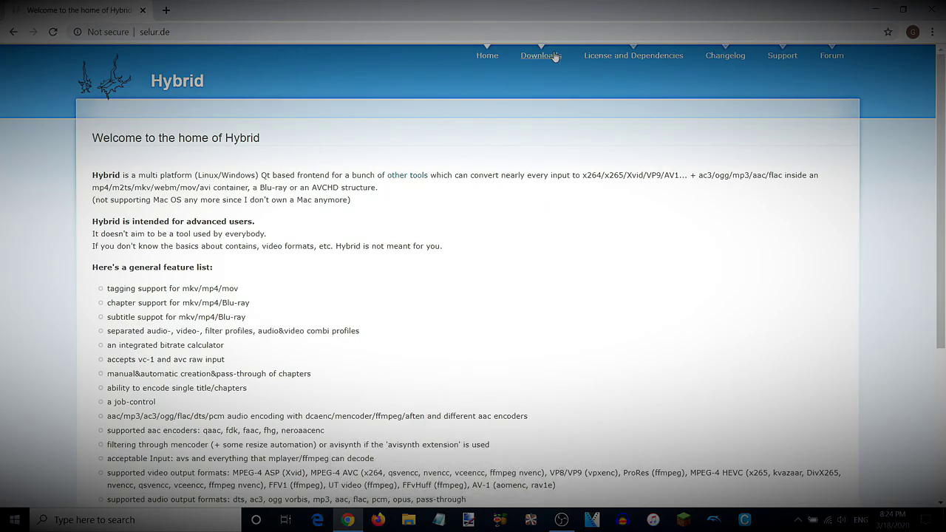
{"action": "left_click", "coordinate": [554, 56]}
{"action": "scroll", "coordinate": [237, 96], "scroll_direction": "down", "scroll_amount": 3}
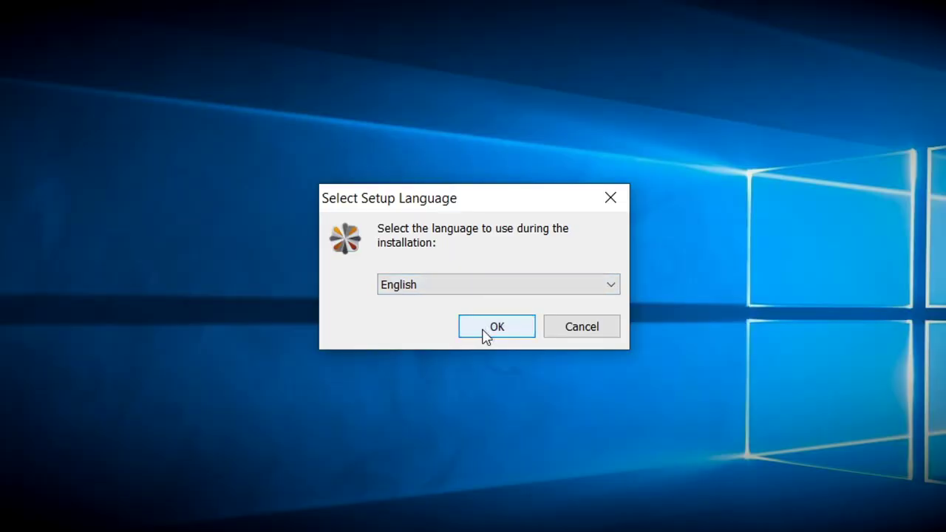
Step: Run the Hybrid setup in English and start the installation without creating a desktop shortcut
{"action": "left_click", "coordinate": [492, 329]}
{"action": "left_click", "coordinate": [263, 389]}
{"action": "left_click", "coordinate": [598, 464]}
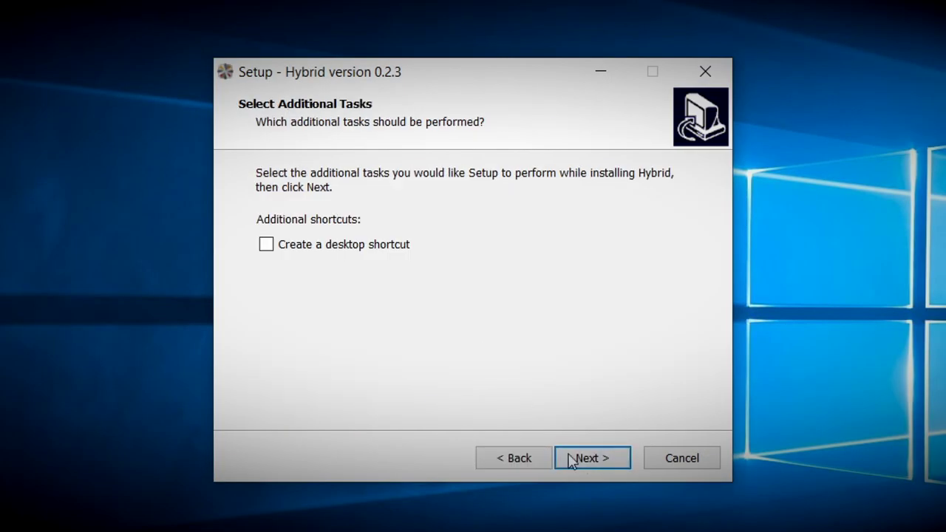
{"action": "left_click", "coordinate": [585, 462]}
{"action": "left_click", "coordinate": [584, 462]}
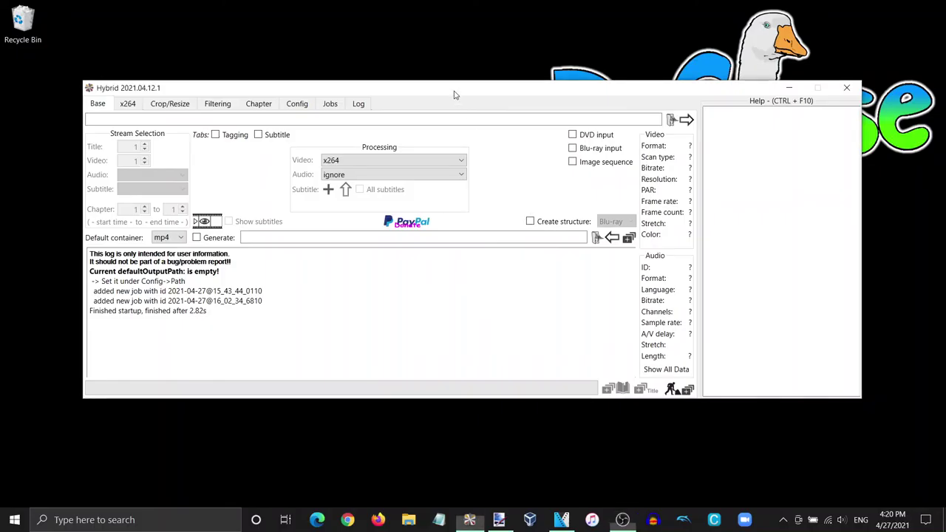
Step: Load the video file test from the Pre-recorded folder as the input in Hybrid
{"action": "left_click_drag", "start_coordinate": [449, 94], "coordinate": [436, 113]}
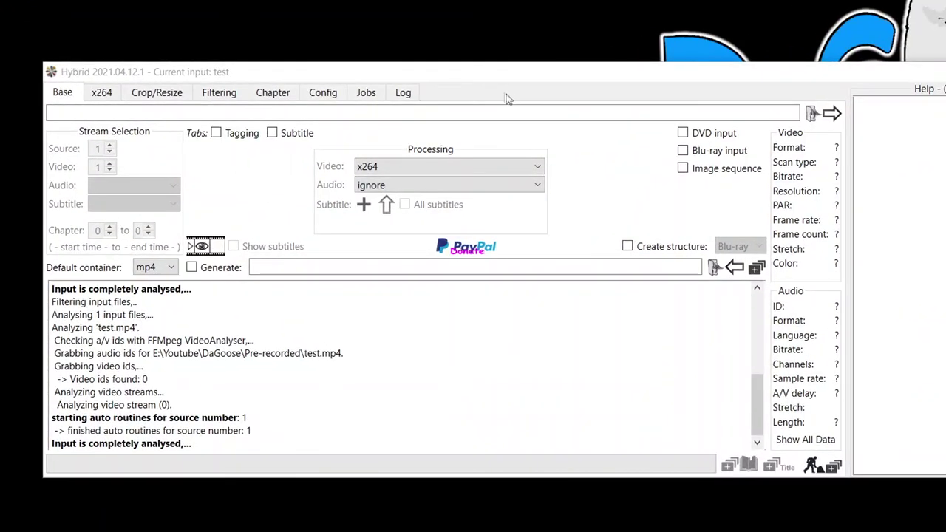
{"action": "left_click", "coordinate": [812, 112]}
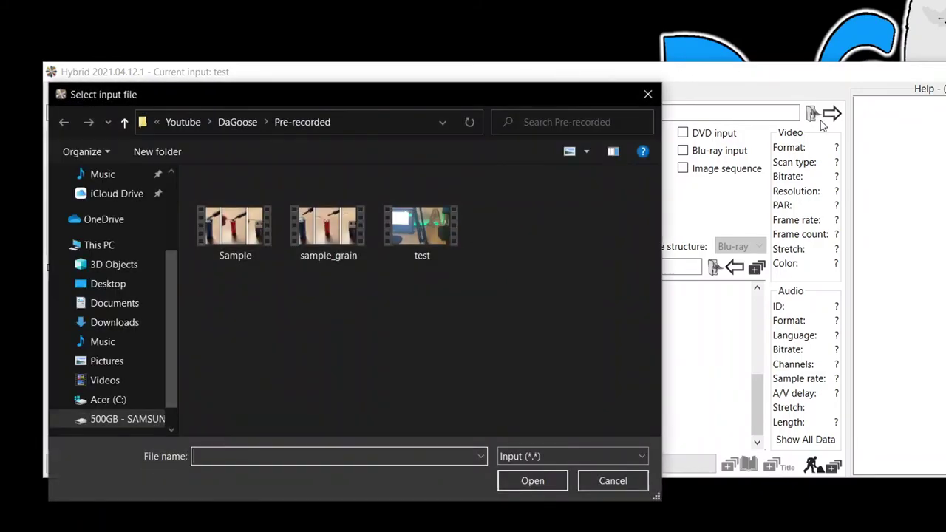
{"action": "left_click", "coordinate": [435, 245]}
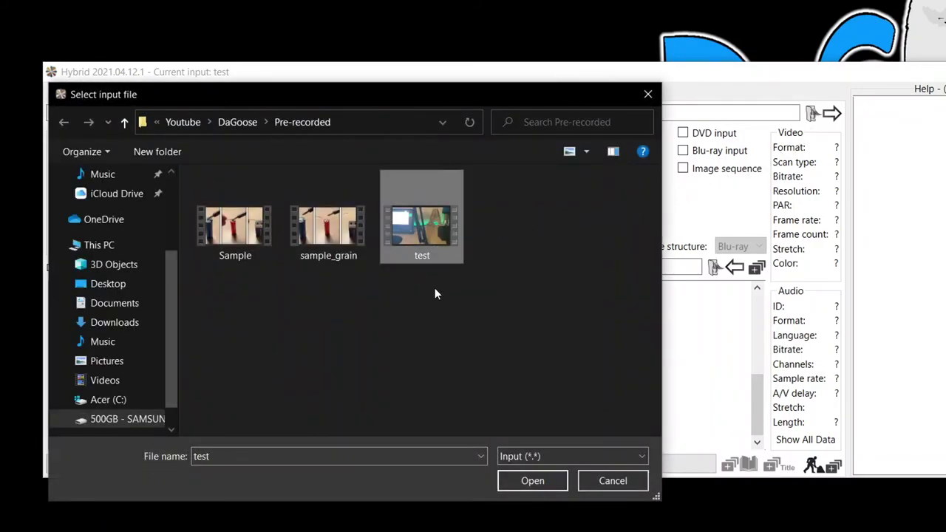
{"action": "left_click", "coordinate": [529, 480]}
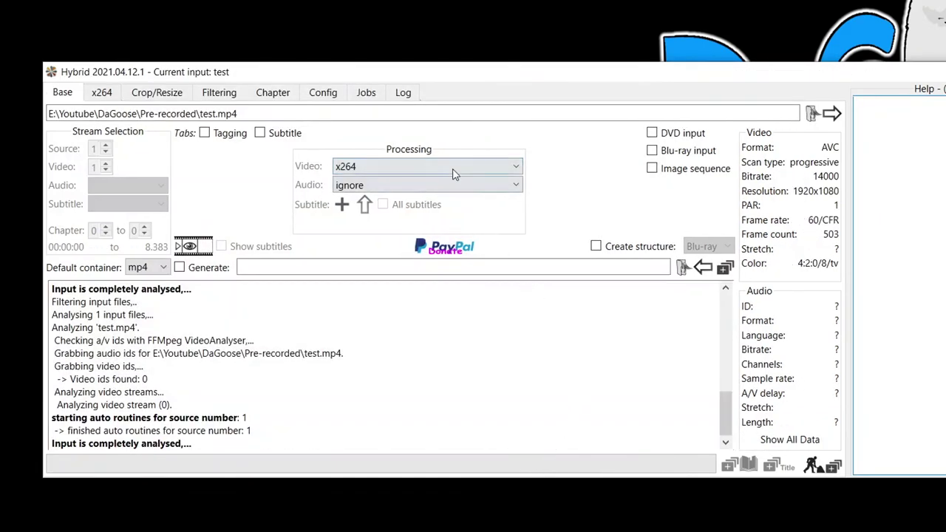
Step: Set video processing to x264 and audio processing to passthrough all
{"action": "left_click", "coordinate": [454, 168]}
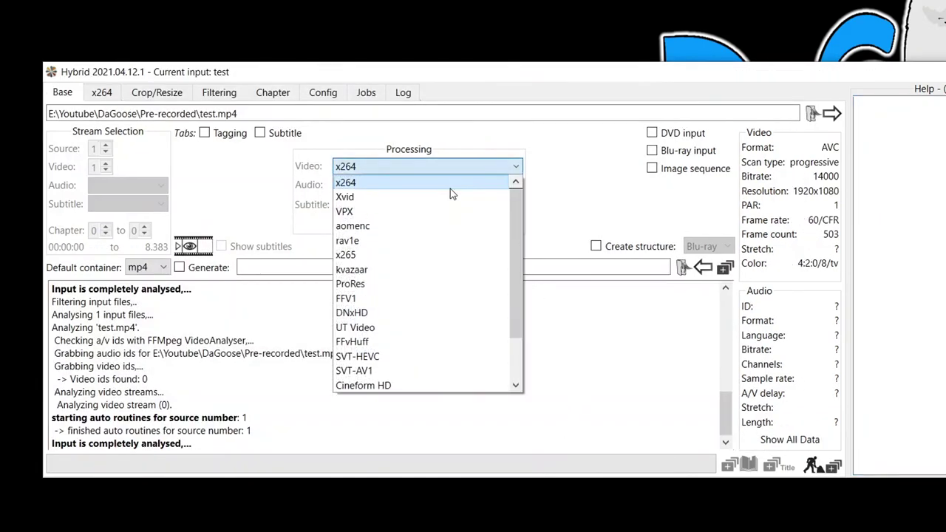
{"action": "left_click", "coordinate": [450, 189]}
{"action": "left_click", "coordinate": [450, 186]}
{"action": "left_click", "coordinate": [479, 258]}
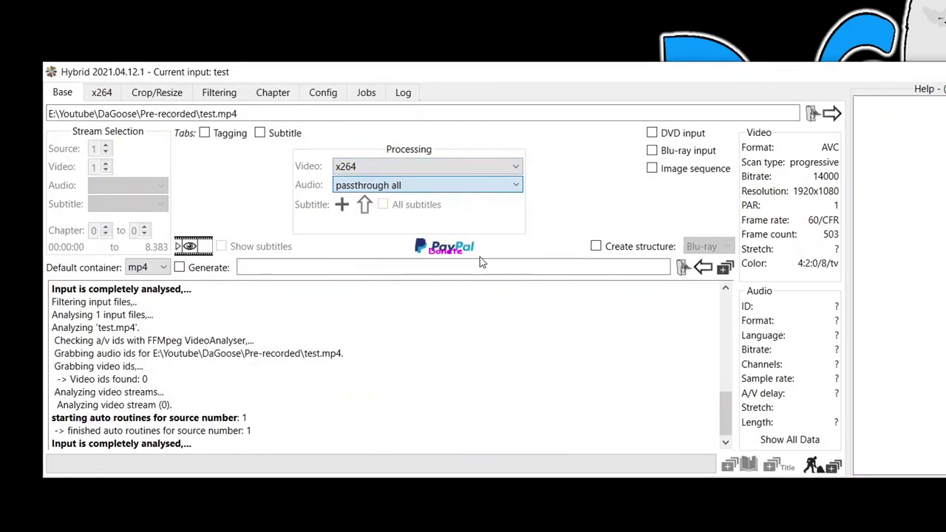
Step: Configure x264 for 2-pass encoding with a custom target, Fast 1st pass off and a bitrate of 14000 kbit/s
{"action": "left_click", "coordinate": [101, 97]}
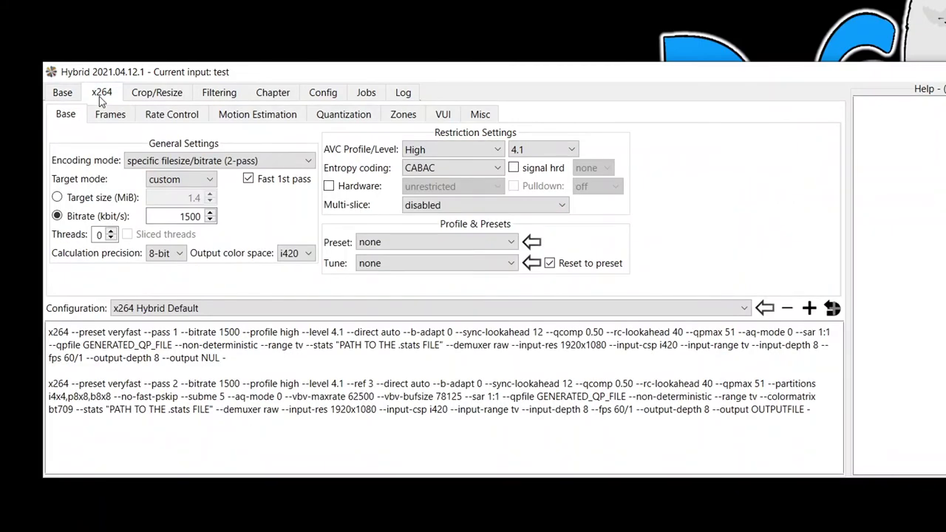
{"action": "left_click", "coordinate": [160, 164]}
{"action": "left_click", "coordinate": [181, 178]}
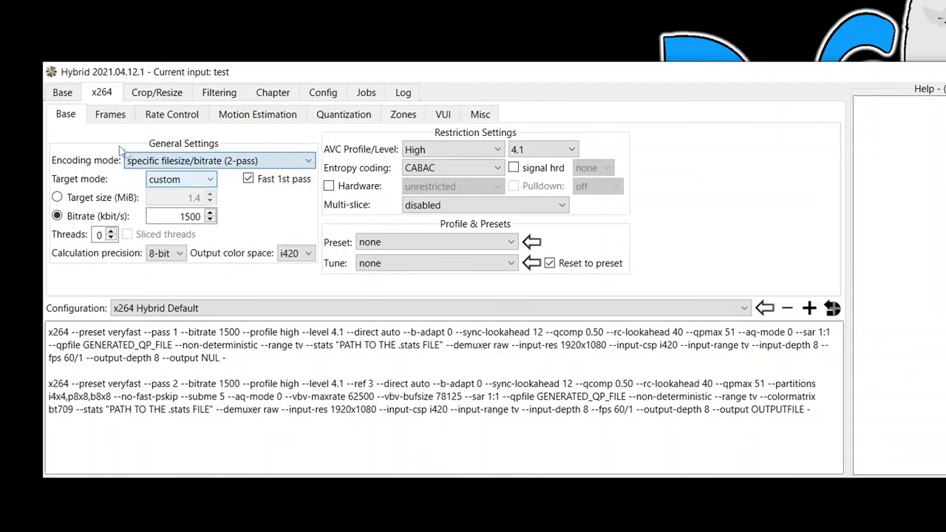
{"action": "left_click", "coordinate": [272, 179]}
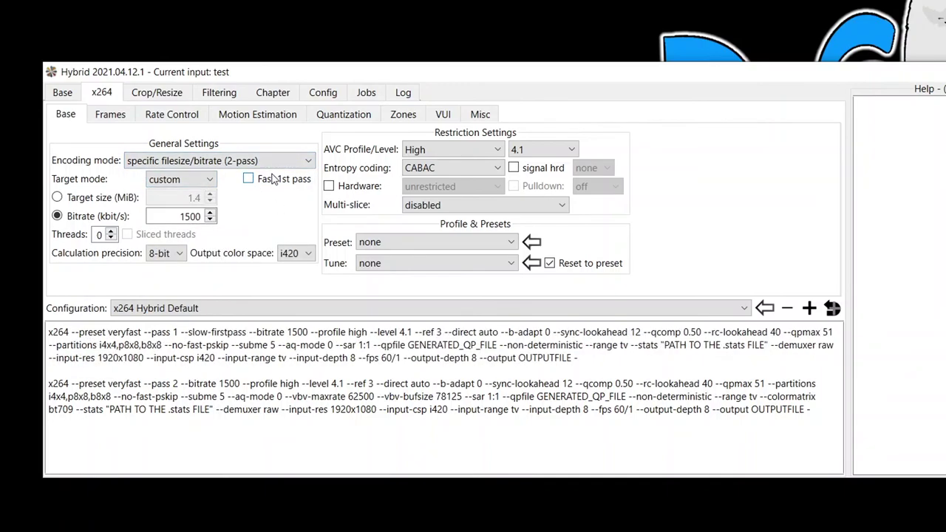
{"action": "double_click", "coordinate": [174, 213]}
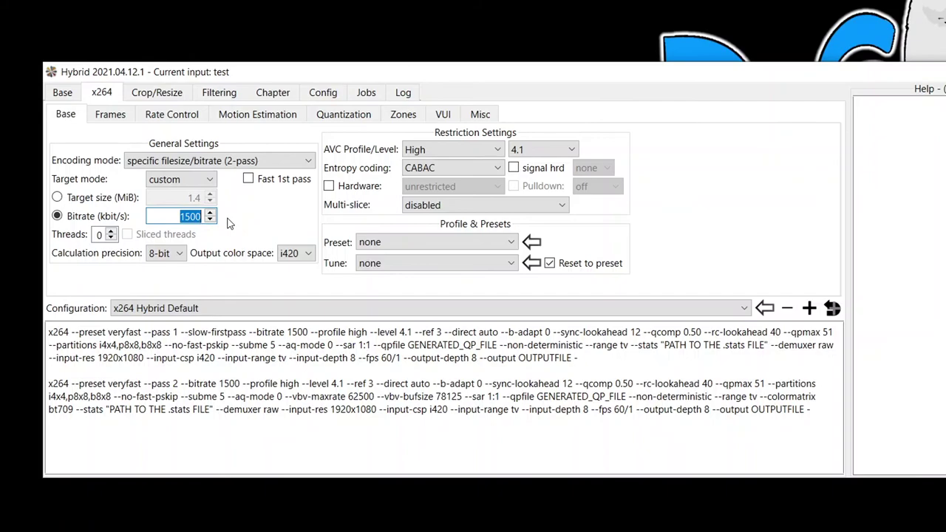
{"action": "type", "text": "14000"}
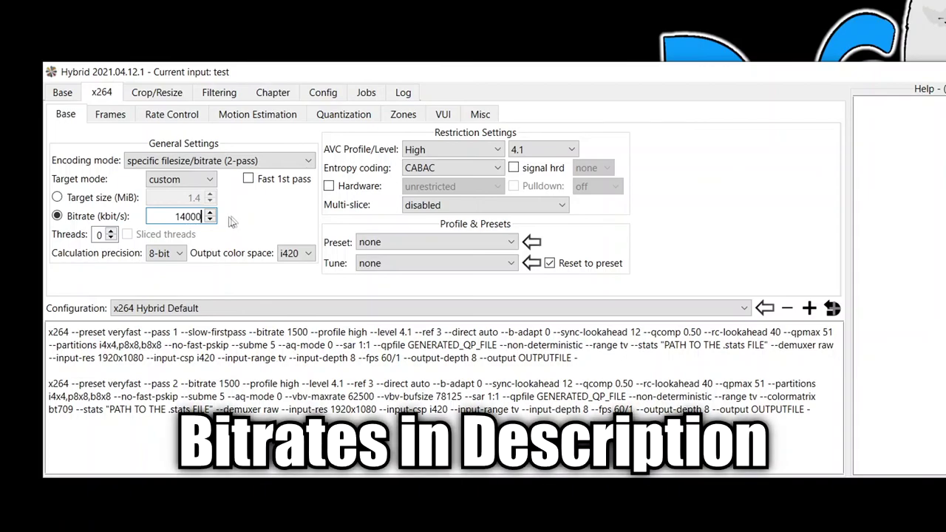
Step: Set the x264 AVC level to 4.2, with the High profile
{"action": "mouse_move", "coordinate": [500, 159]}
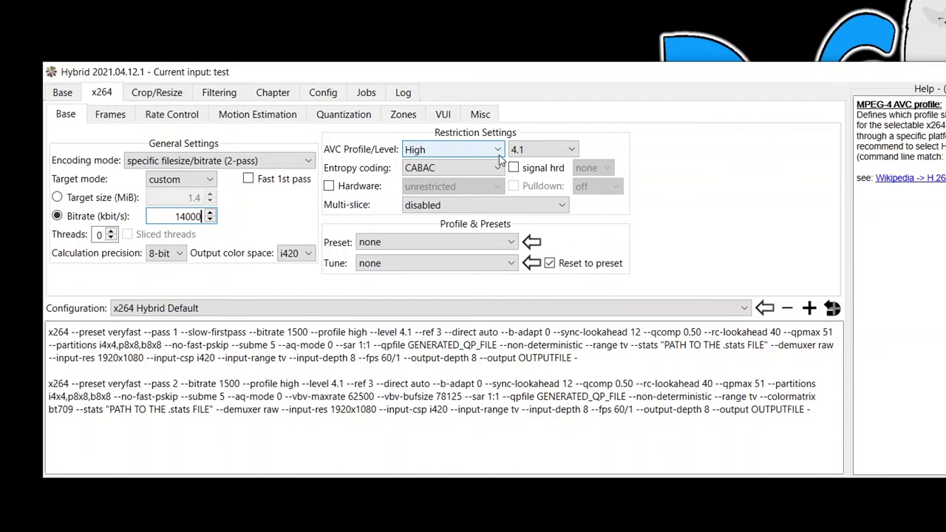
{"action": "left_click", "coordinate": [562, 150]}
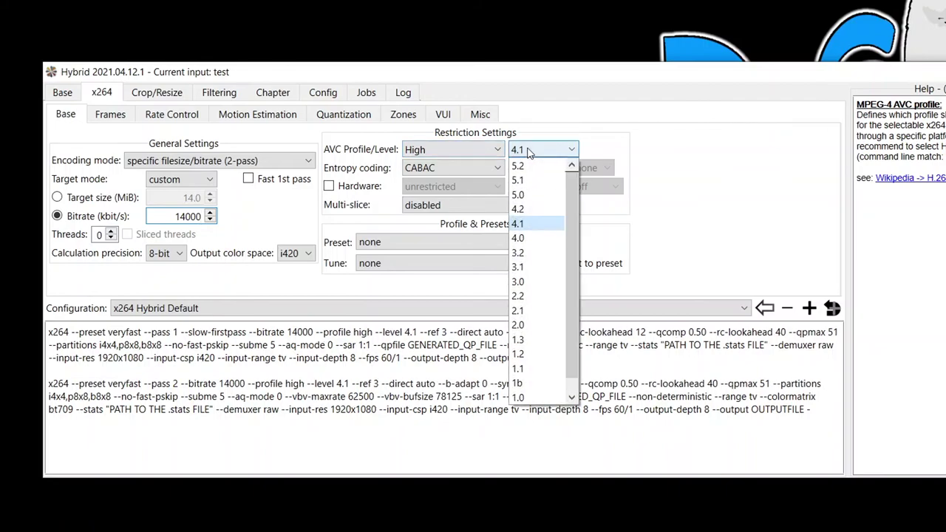
{"action": "left_click", "coordinate": [545, 209]}
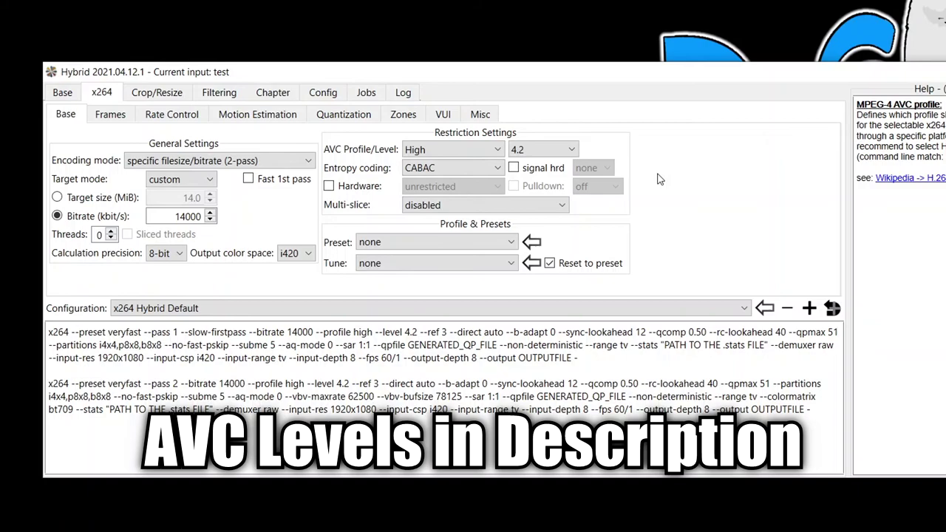
Step: Switch the filtering support to Avisynth and turn off the QTGMC deinterlacer
{"action": "left_click", "coordinate": [231, 95]}
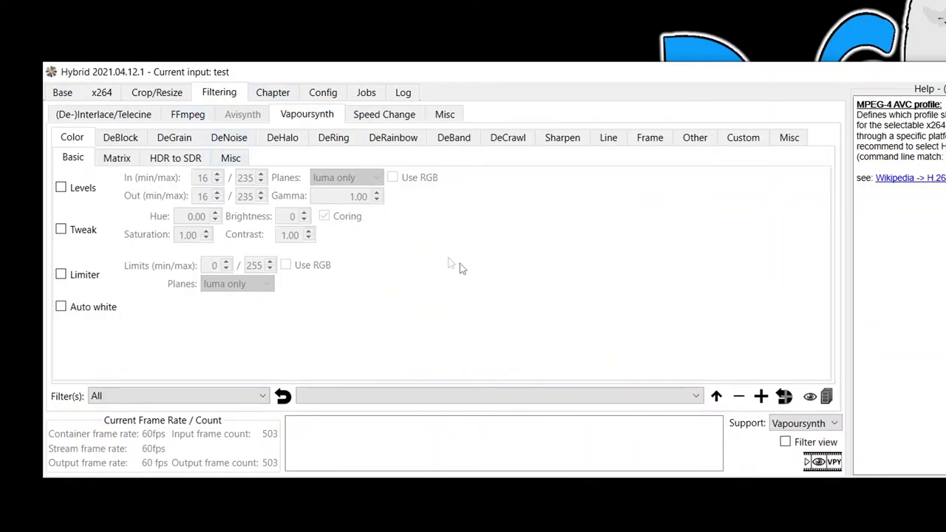
{"action": "left_click", "coordinate": [778, 423]}
{"action": "left_click", "coordinate": [793, 454]}
{"action": "left_click", "coordinate": [122, 114]}
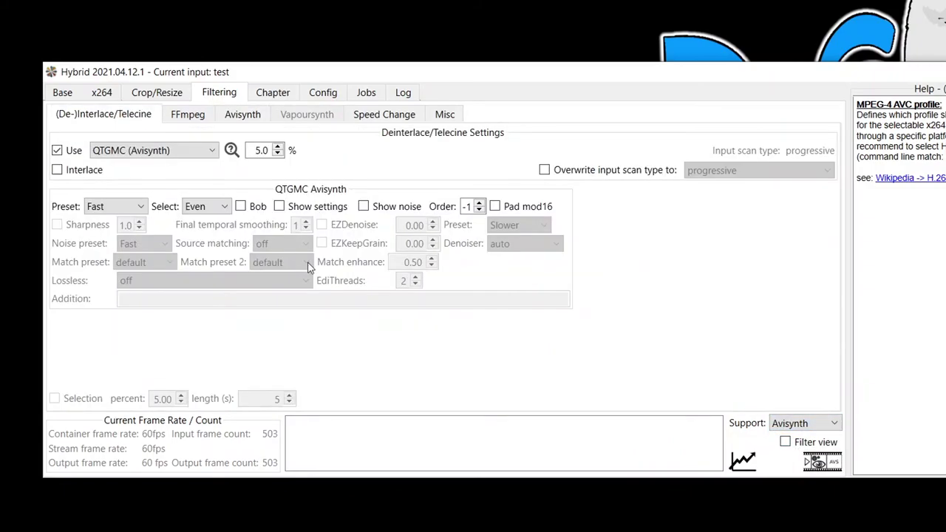
{"action": "left_click", "coordinate": [72, 158]}
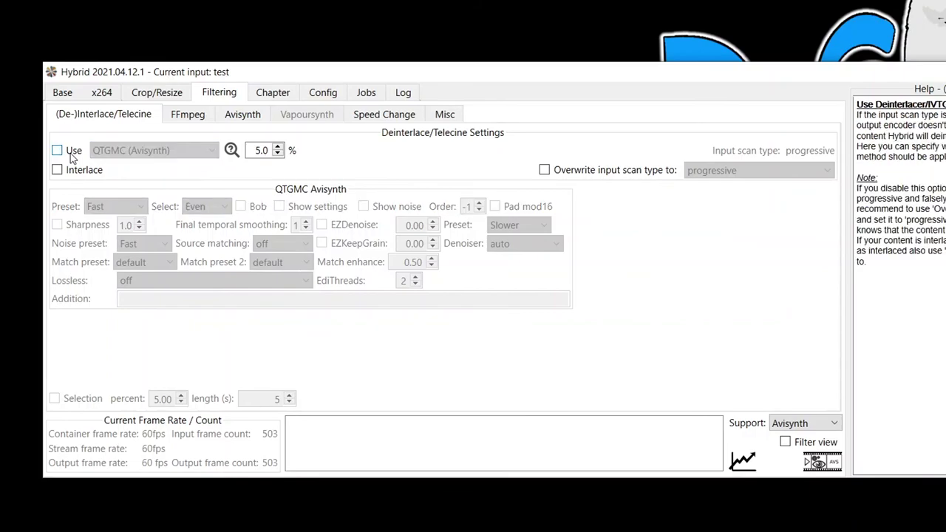
Step: Enable the Avisynth denoiser and choose fft3dfilter as its method
{"action": "left_click", "coordinate": [229, 117]}
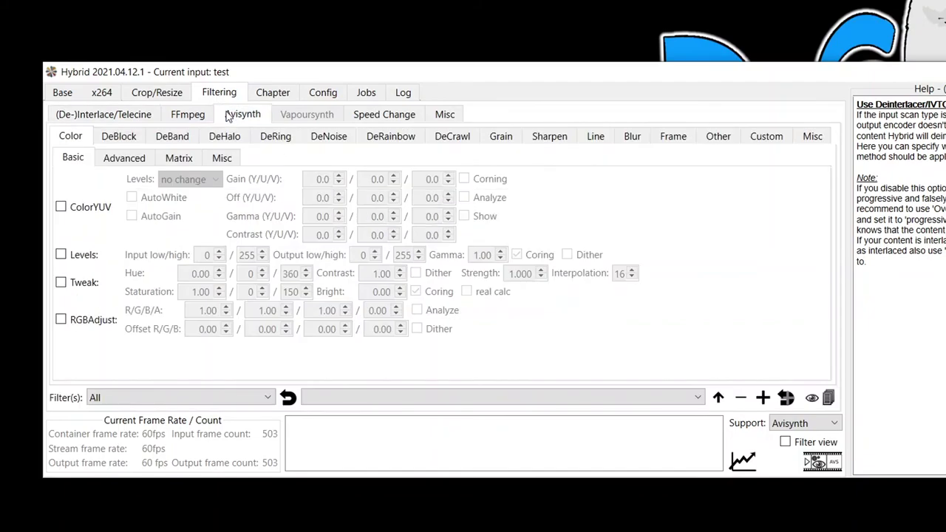
{"action": "left_click", "coordinate": [312, 142]}
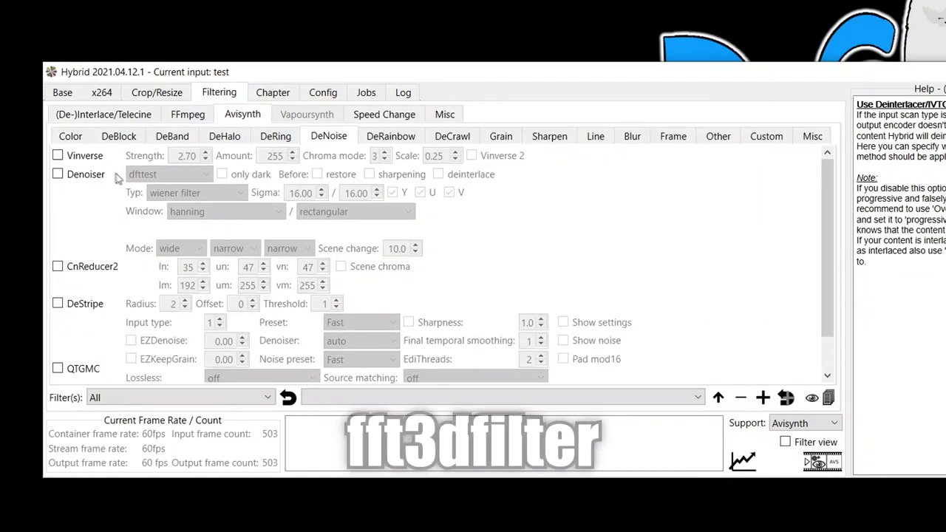
{"action": "left_click", "coordinate": [91, 175]}
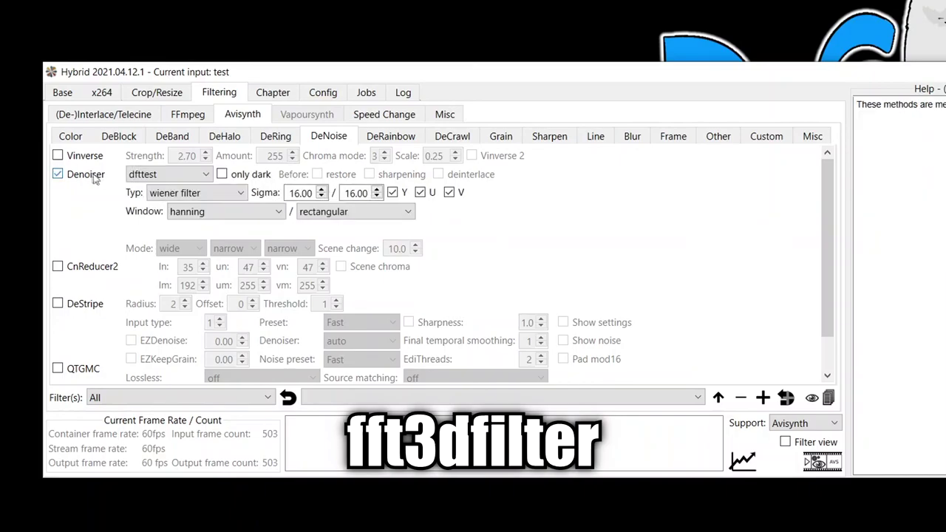
{"action": "left_click", "coordinate": [168, 175]}
{"action": "left_click", "coordinate": [169, 203]}
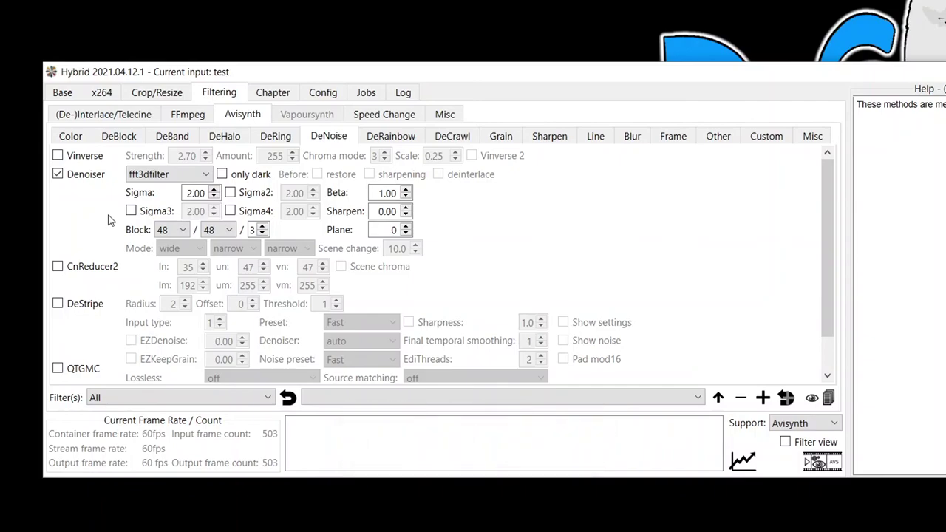
Step: Set the fft3dfilter denoiser's Sigma to 15
{"action": "mouse_move", "coordinate": [244, 181]}
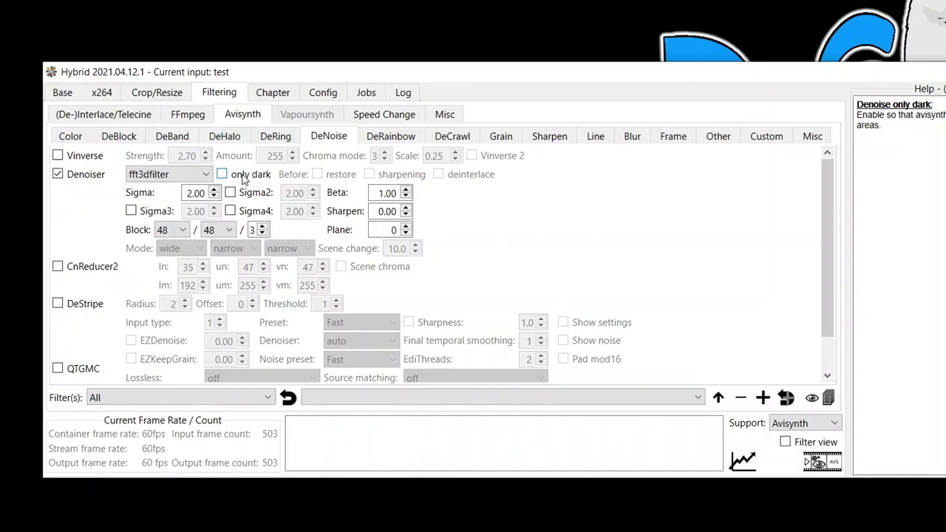
{"action": "mouse_move", "coordinate": [186, 194]}
{"action": "left_mouse_down"}
{"action": "mouse_move", "coordinate": [204, 194]}
{"action": "mouse_move", "coordinate": [193, 196]}
{"action": "left_mouse_up"}
{"action": "type", "text": "15"}
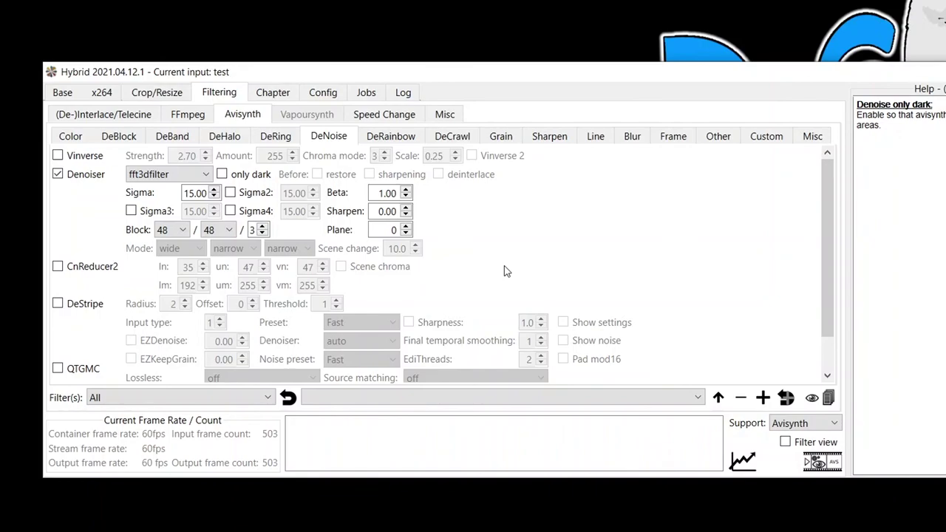
Step: Preview the denoised video in the Avisynth viewer and examine the frames
{"action": "left_click", "coordinate": [813, 464]}
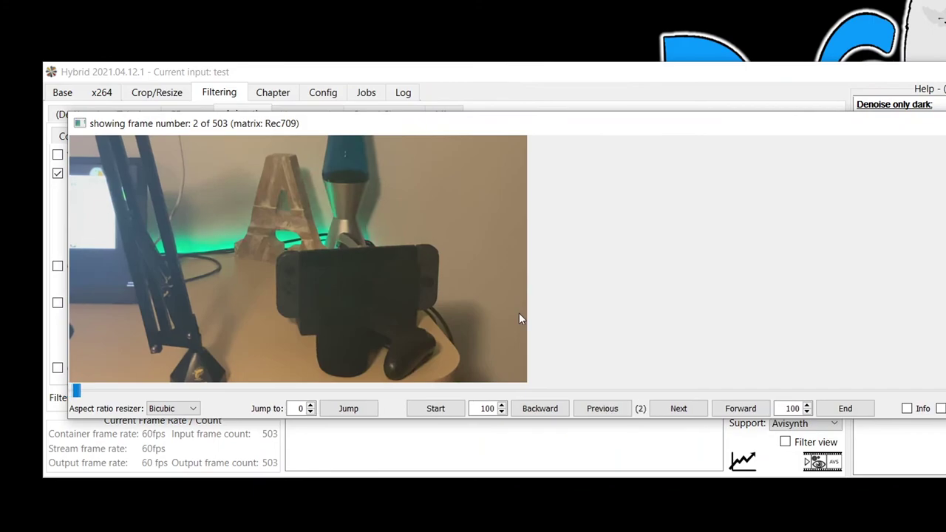
{"action": "left_click_drag", "start_coordinate": [834, 113], "coordinate": [783, 11]}
{"action": "scroll", "coordinate": [461, 259], "scroll_direction": "down", "scroll_amount": 18}
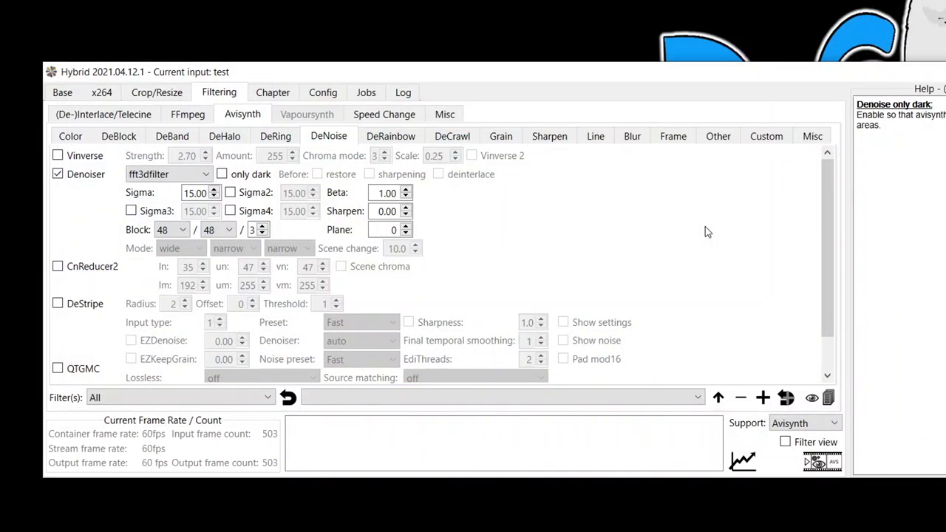
Step: Set the output file to test_denoise in the Pre-recorded folder and add the job to the queue, starting its processing
{"action": "left_click", "coordinate": [76, 96]}
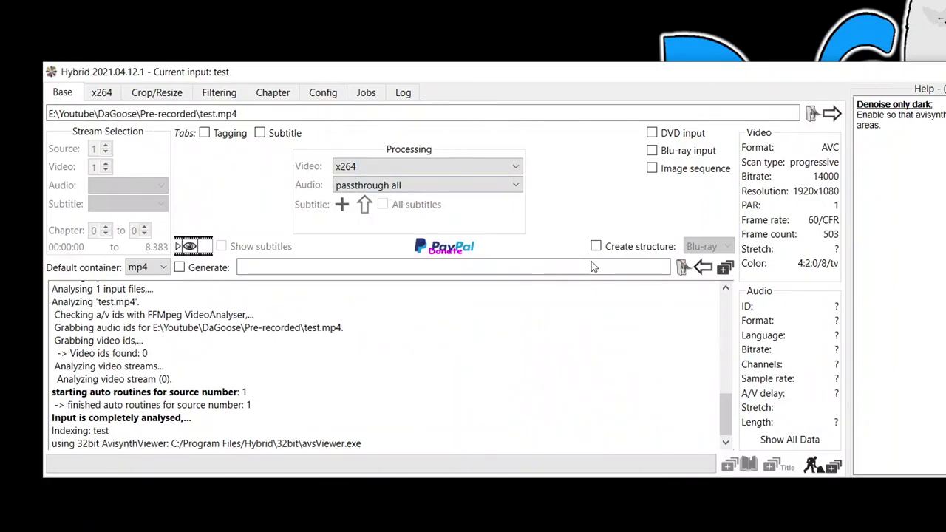
{"action": "left_click", "coordinate": [683, 269]}
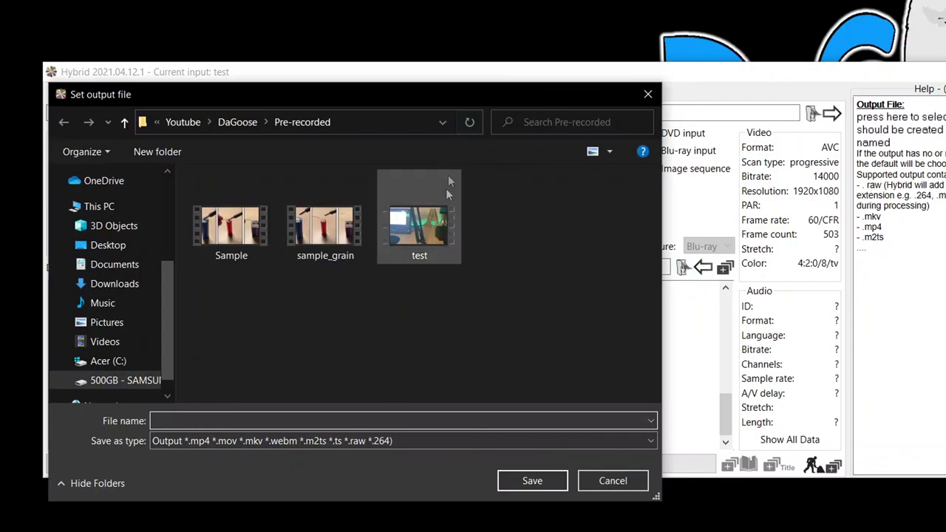
{"action": "type", "text": "tes"}
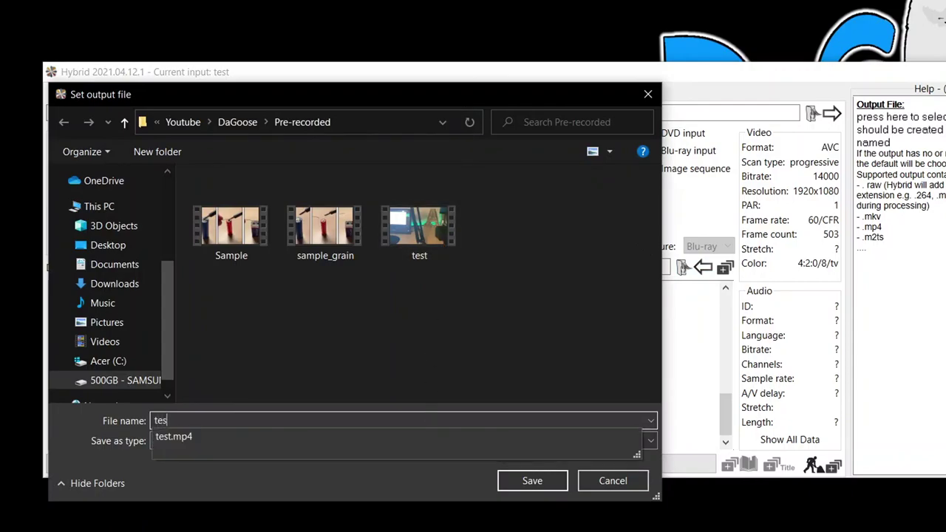
{"action": "type", "text": "t_denoise"}
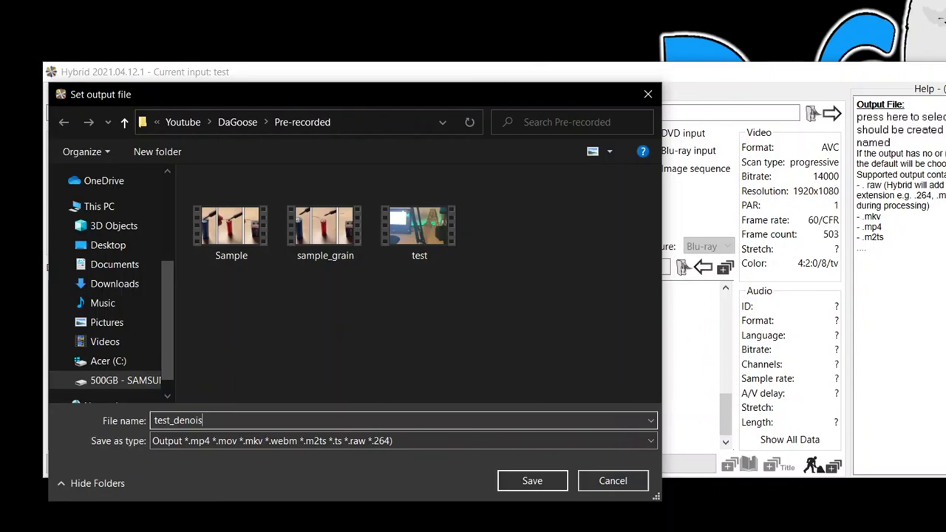
{"action": "left_click", "coordinate": [532, 481]}
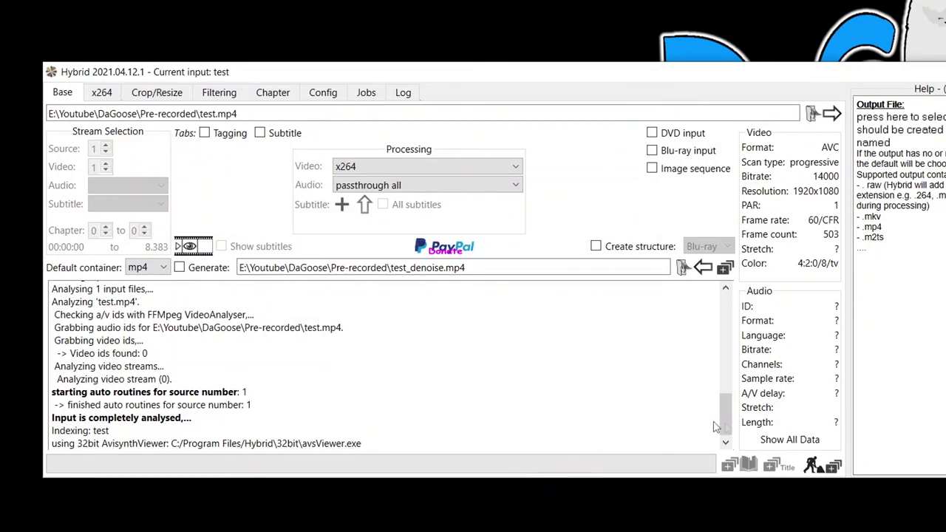
{"action": "left_click", "coordinate": [828, 472]}
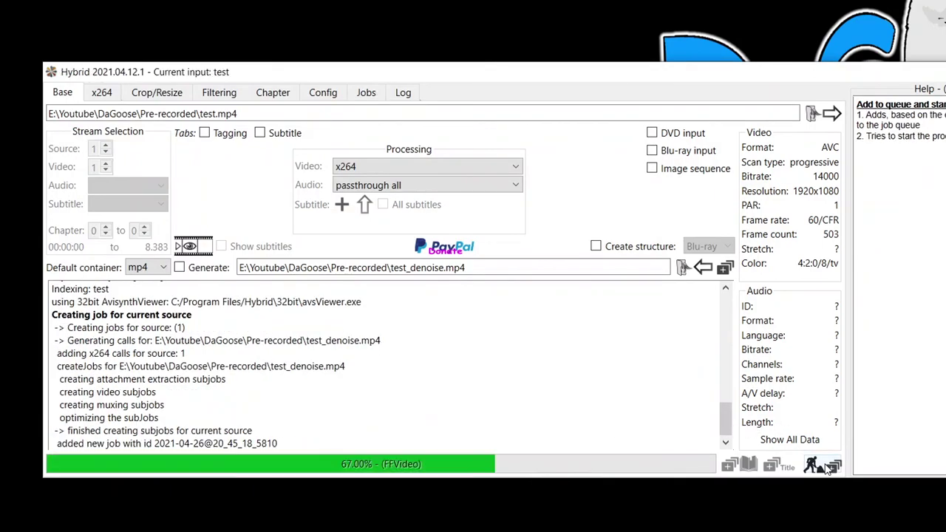